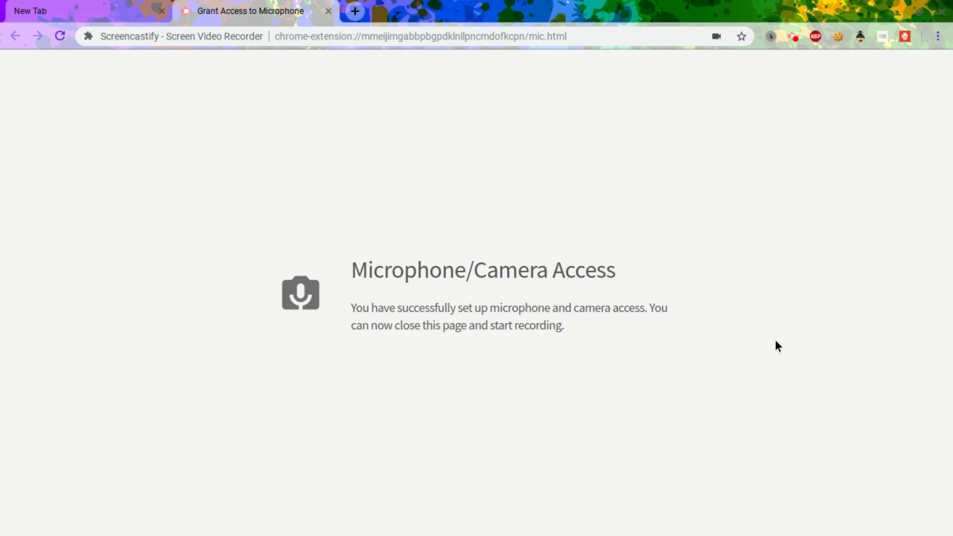
- Search Google for "google play" from the new tab page and close the microphone access tab
left_click(112, 11)
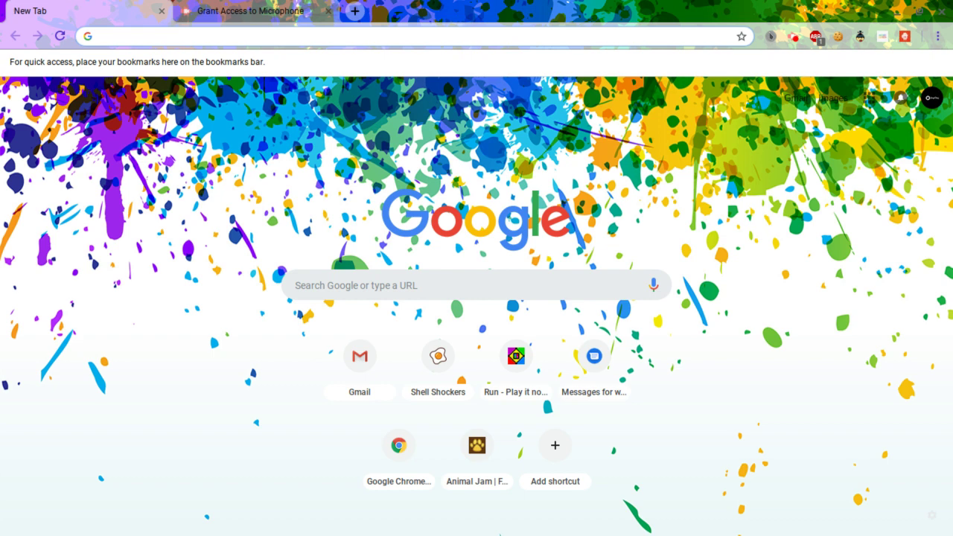
left_click(452, 127)
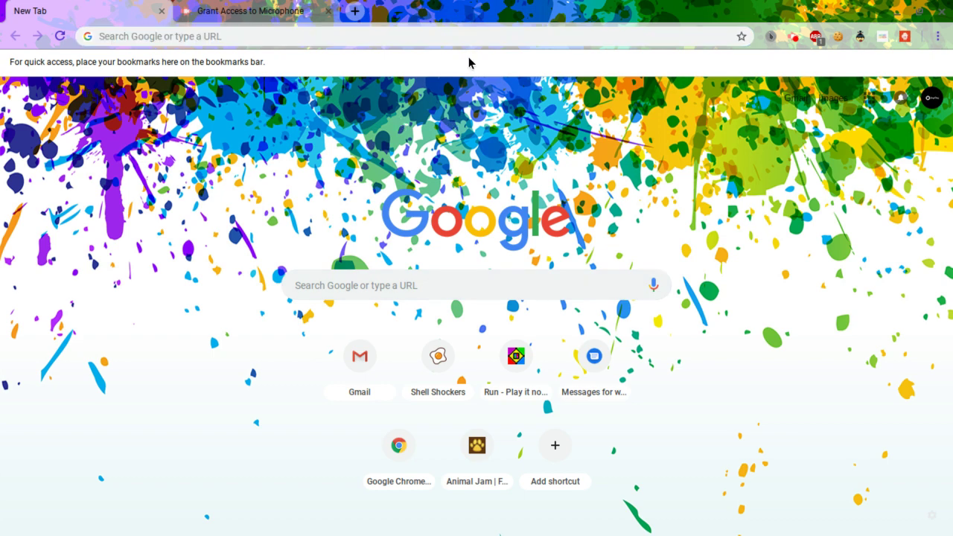
left_click(451, 32)
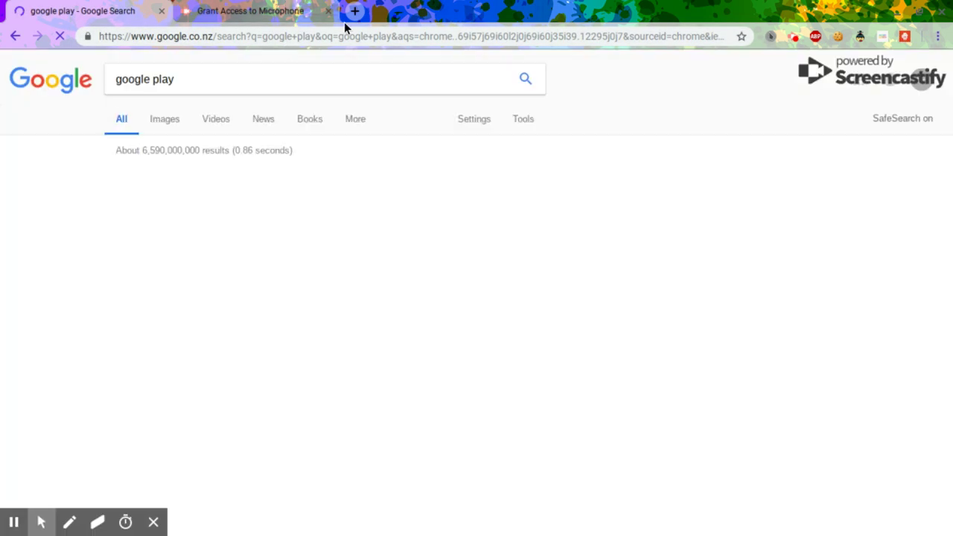
left_click(329, 11)
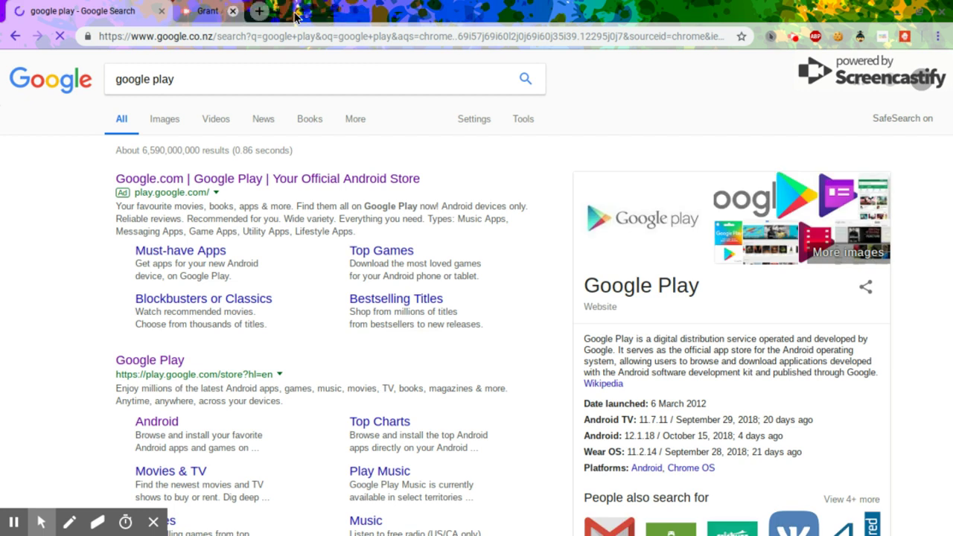
- Open the Google Play store website from the first search result and dismiss the offer to open it in the Play Store app
left_click(257, 182)
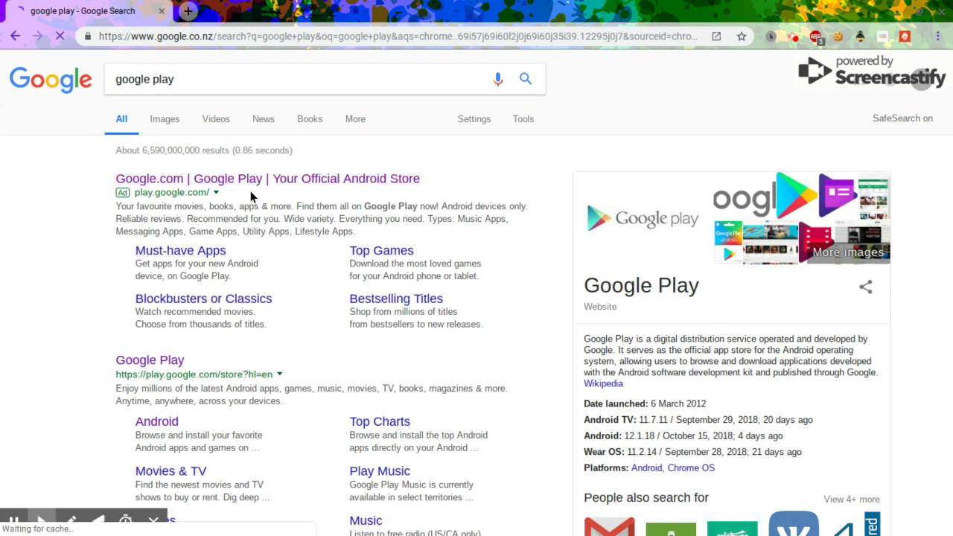
left_click(254, 184)
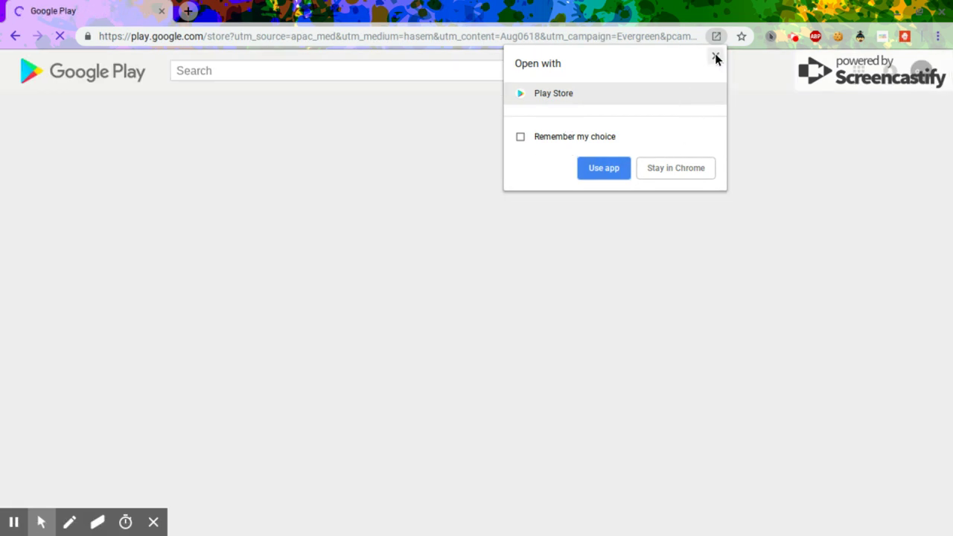
left_click(715, 56)
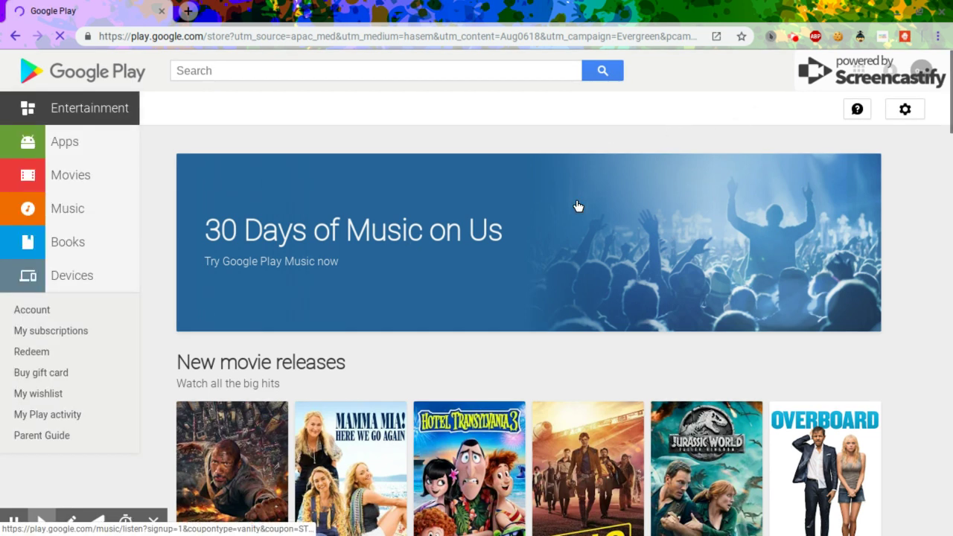
- Search the store for "minecraft" and open the details page of Mojang's Minecraft app
left_click(265, 69)
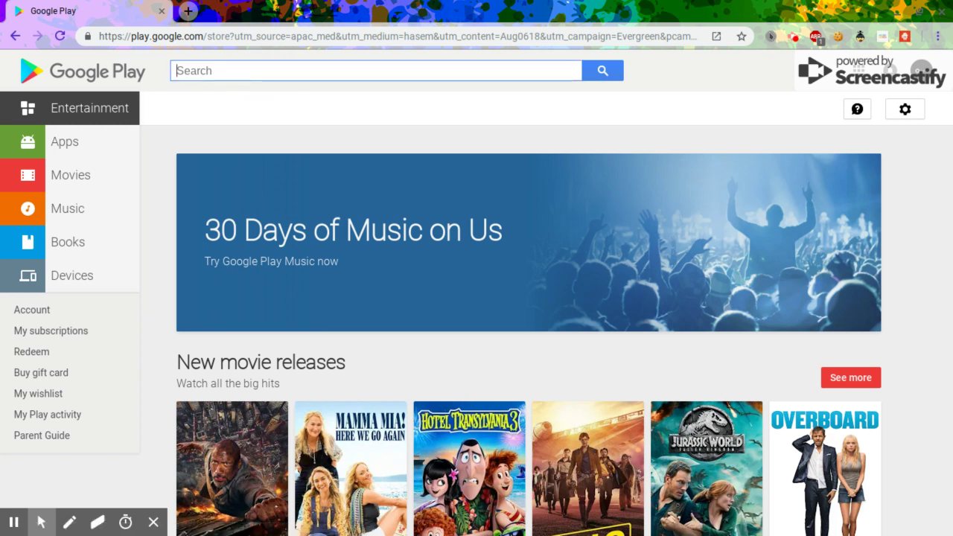
type("minec")
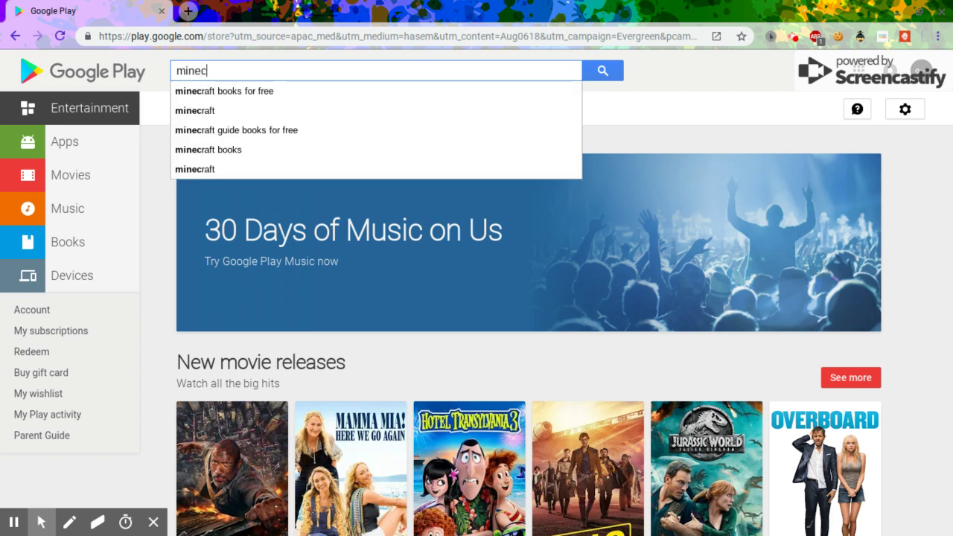
type("raf")
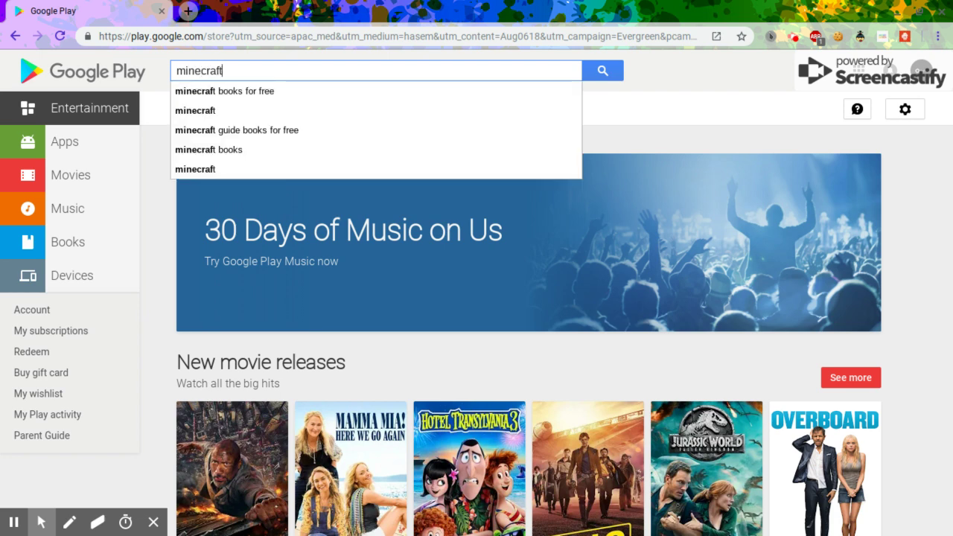
type("t")
left_click(228, 109)
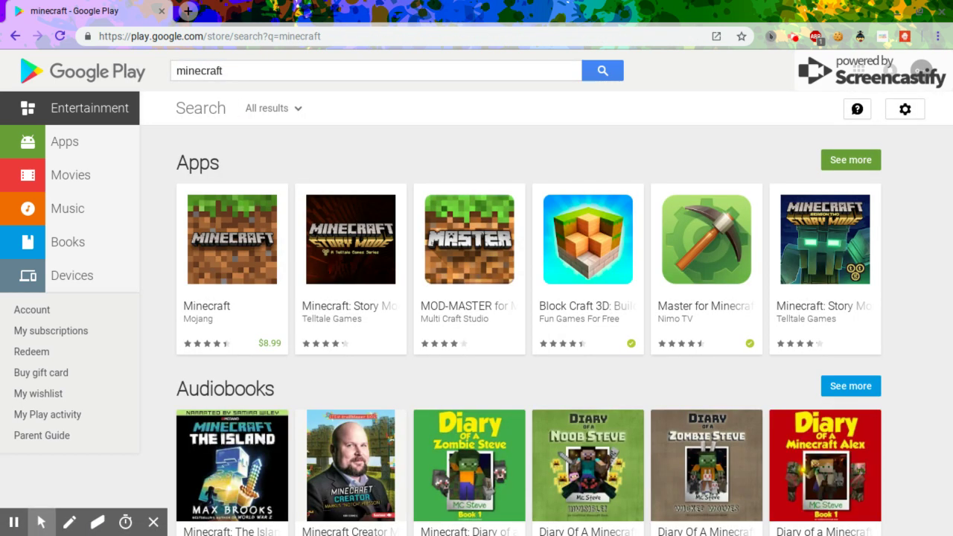
left_click(249, 276)
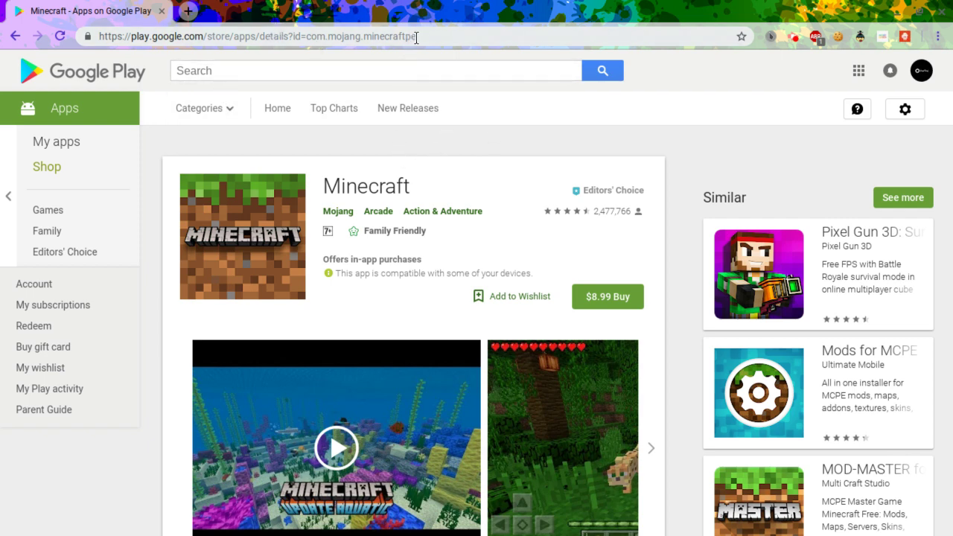
- Copy the full web address of the Minecraft app page
key("ctrl+shift+Left")
key("ctrl+shift+Left")
key("ctrl+shift+Left")
key("ctrl+shift+Left")
key("ctrl+shift+Left")
key("ctrl+shift+Left")
key("ctrl+shift+Left")
key("ctrl+shift+Left")
key("ctrl+shift+Left")
key("ctrl+shift+Left")
key("ctrl+shift+Left")
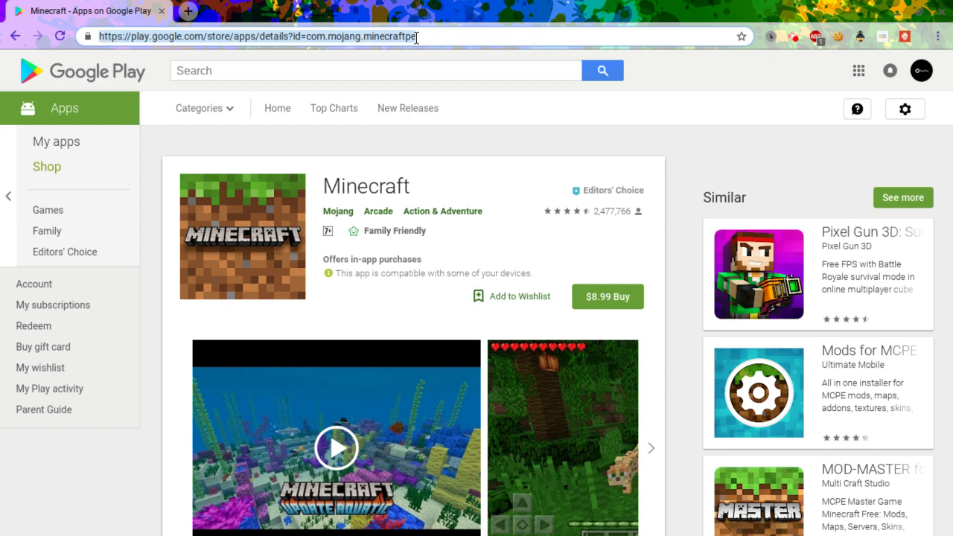
right_click(174, 36)
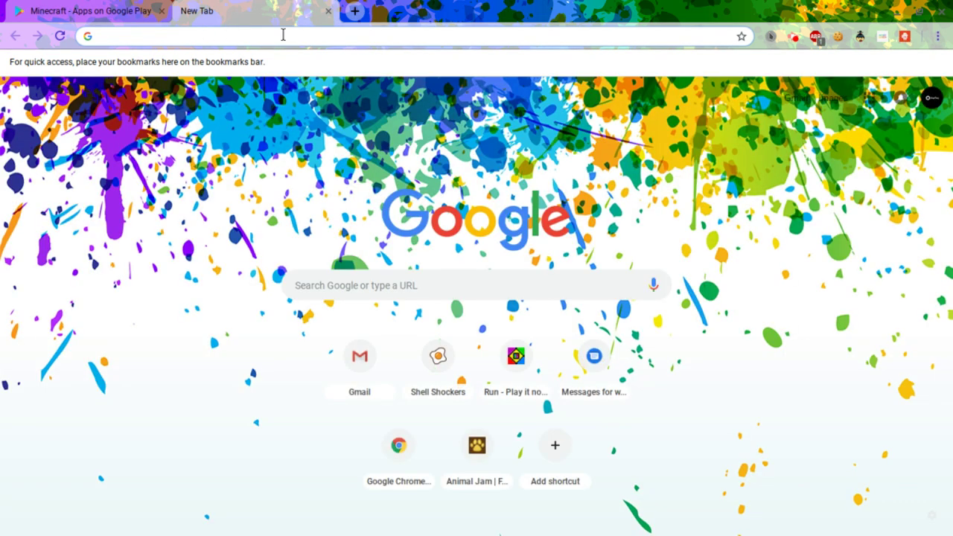
- Open the Evozi APK Downloader site in a new tab and paste the copied Minecraft address as the Google Play URL
type("apk")
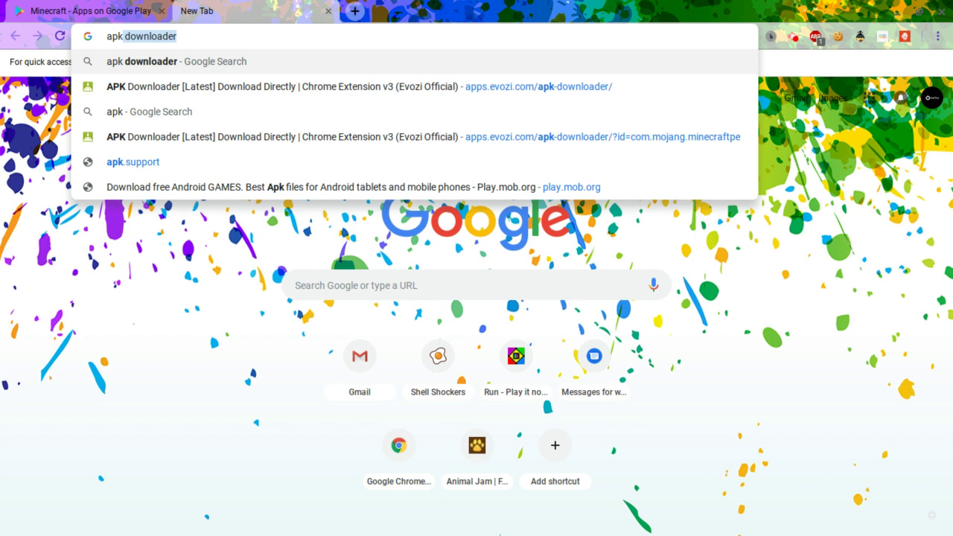
left_click(170, 93)
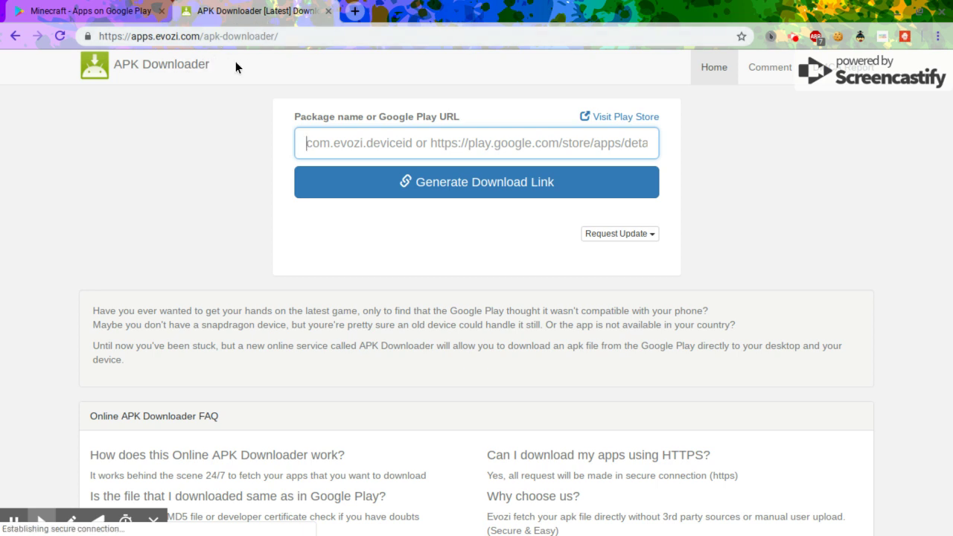
right_click(441, 146)
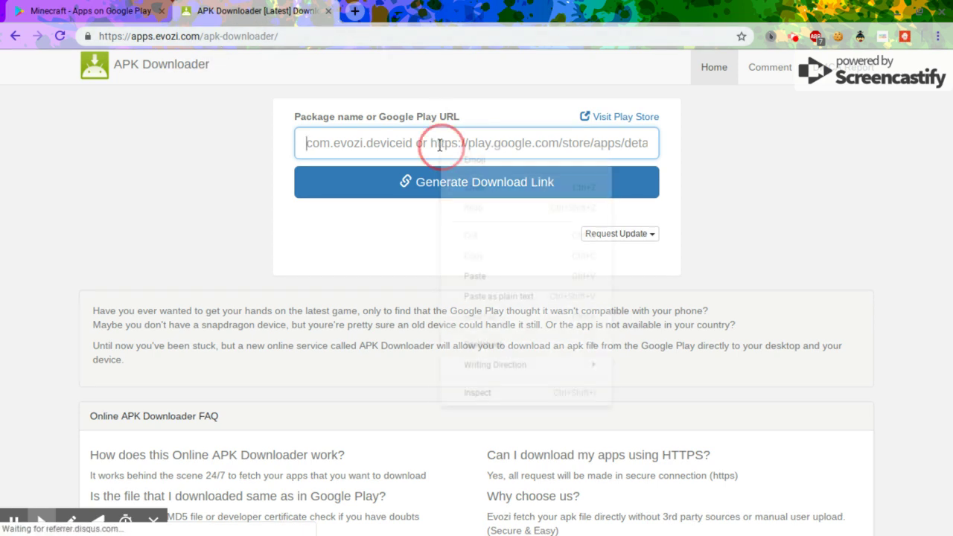
left_click(469, 277)
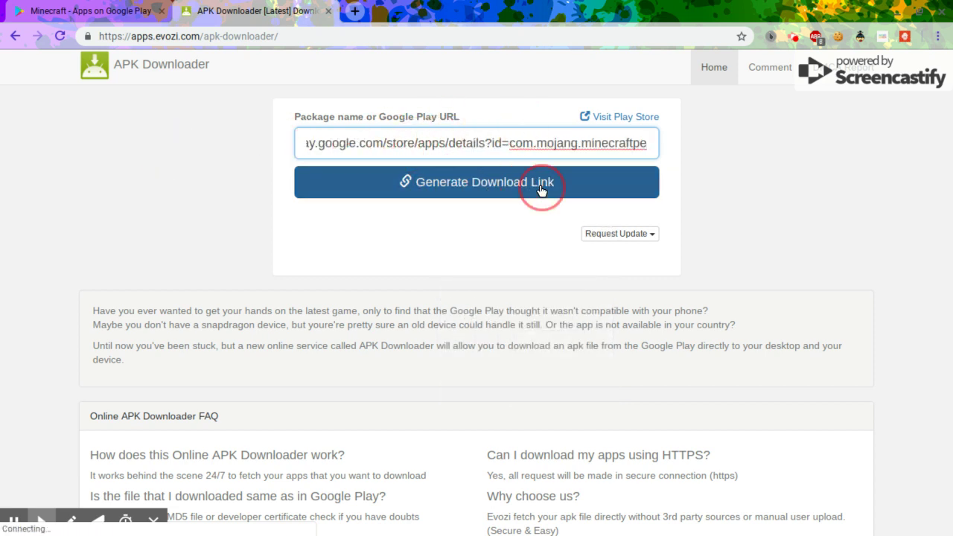
- Generate the download link for the pasted address and download the com.mojang.minecraftpe APK
left_click(497, 183)
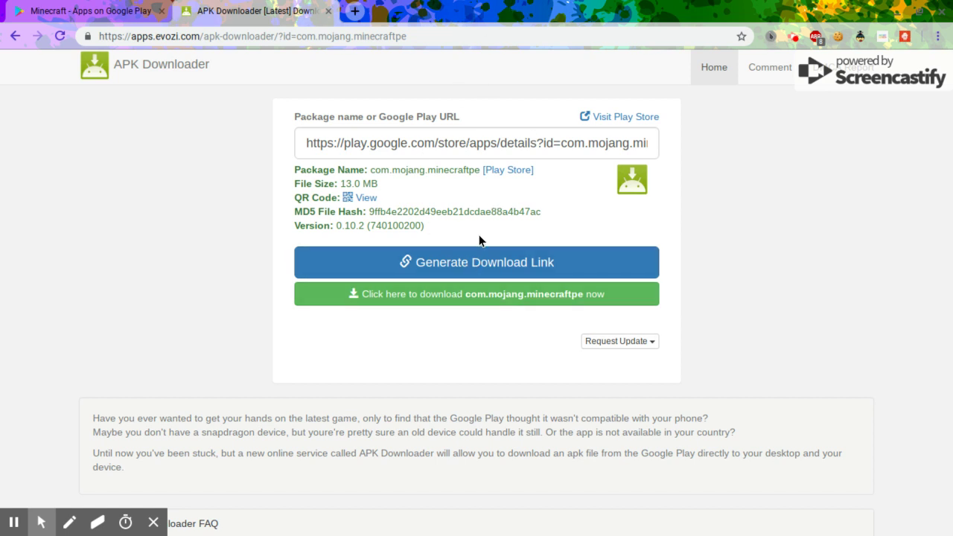
left_click(448, 295)
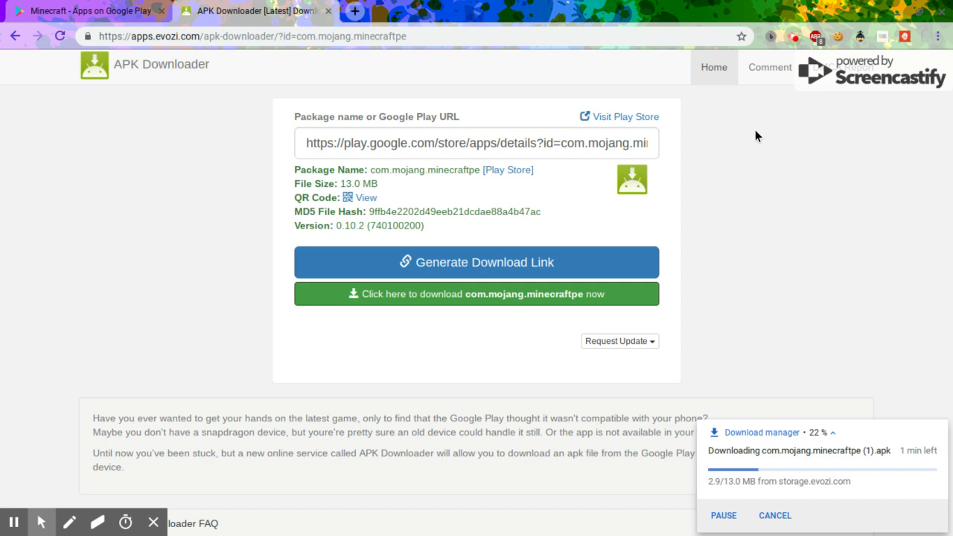
left_click(795, 35)
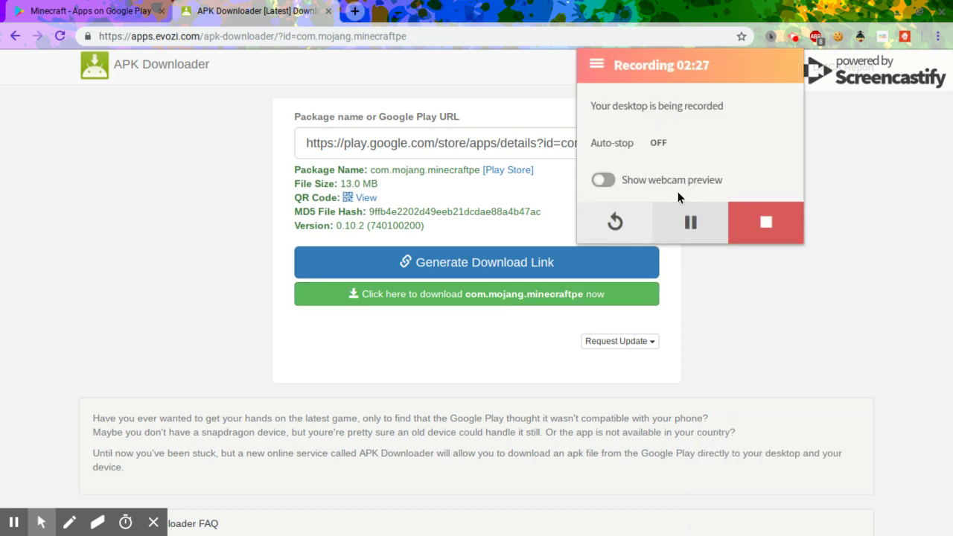
- Switch to the Files app, open com.mojang.minecraftpe.apk from Downloads and install the Minecraft - Pocket Edition update
mouse_move(114, 533)
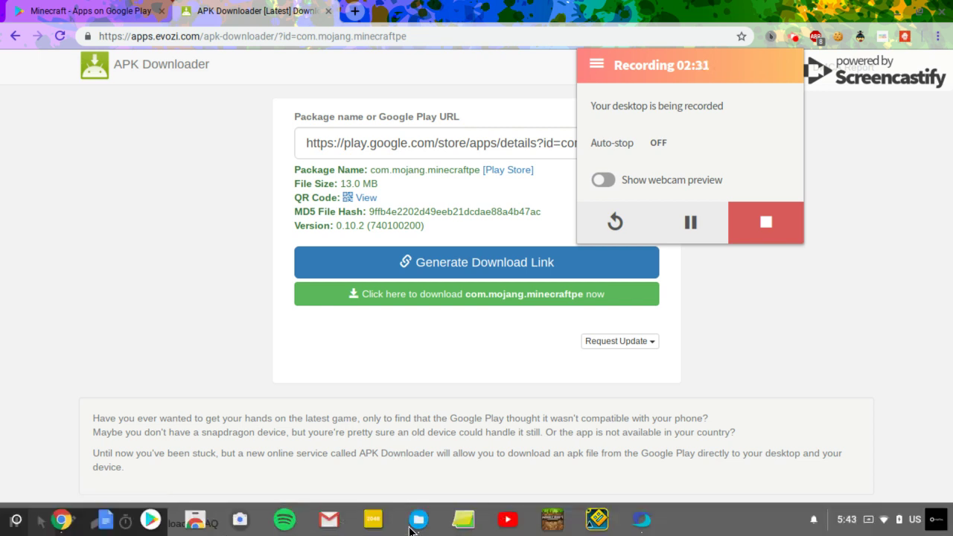
left_click(423, 523)
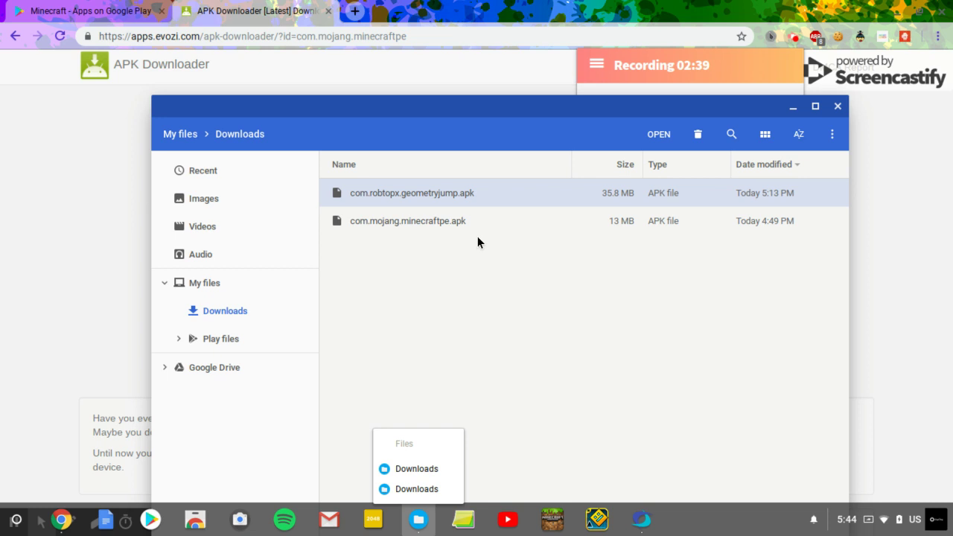
double_click(433, 218)
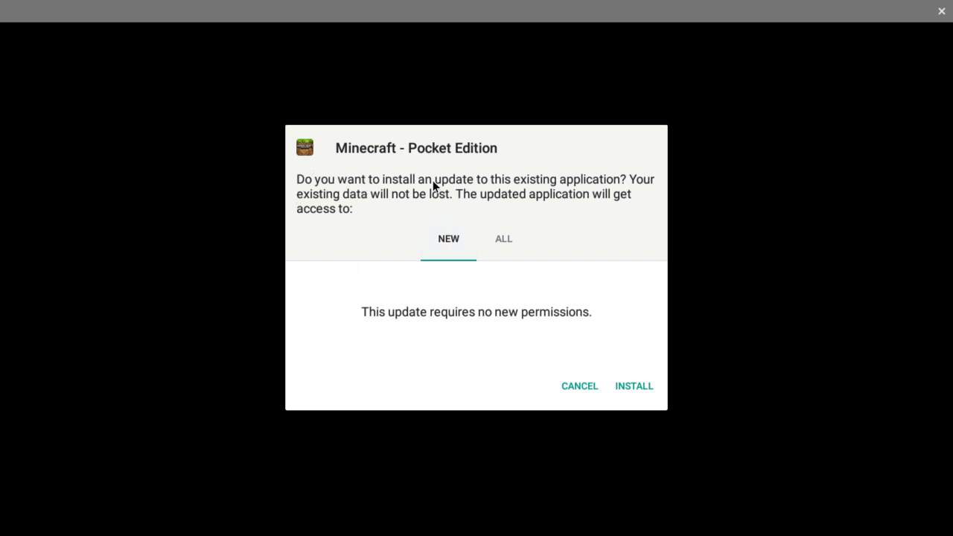
left_click(450, 223)
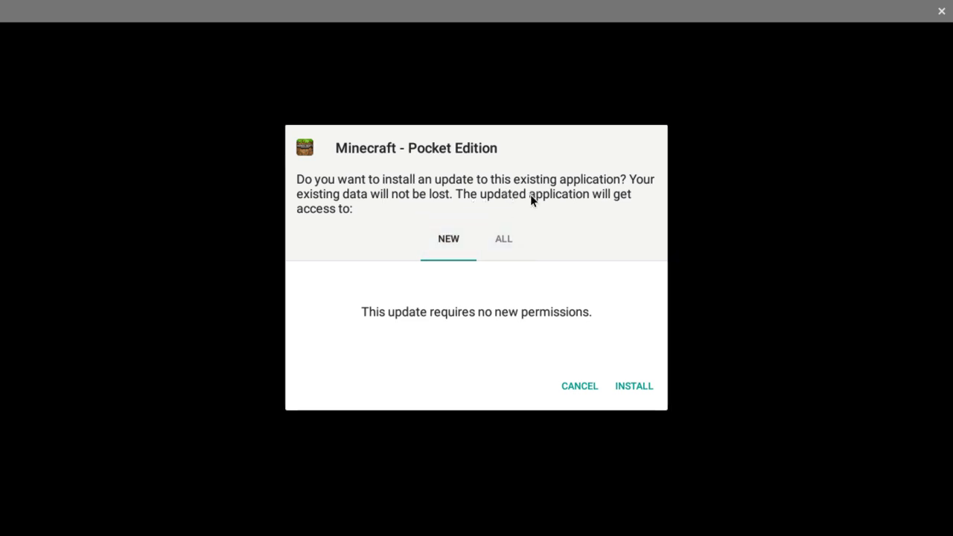
left_click(500, 227)
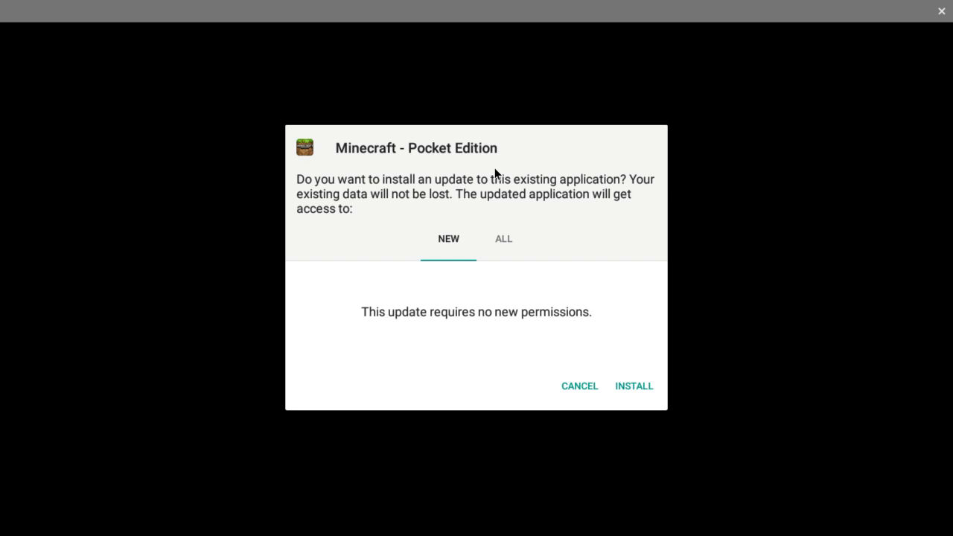
left_click(622, 385)
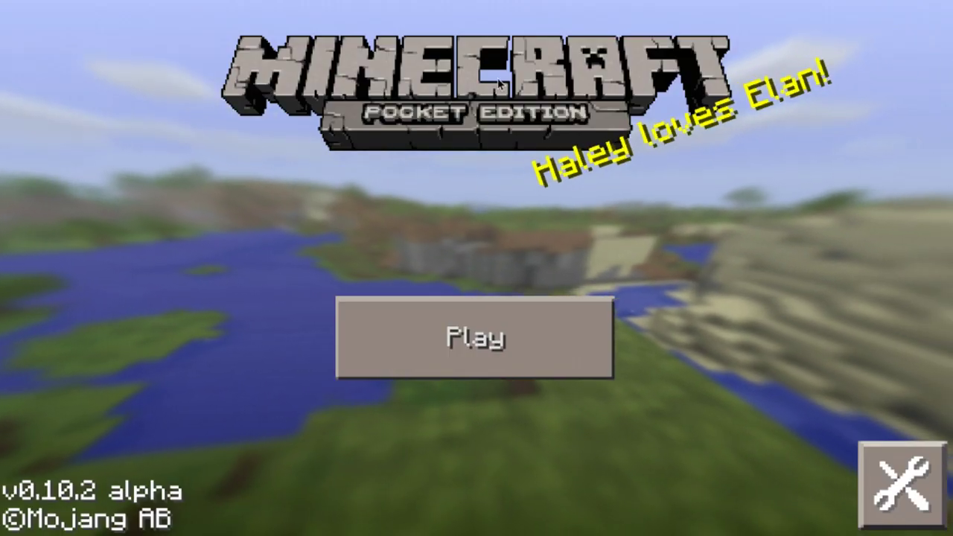
- Start playing Minecraft - Pocket Edition by loading the creative world OmegaGames
left_click(547, 332)
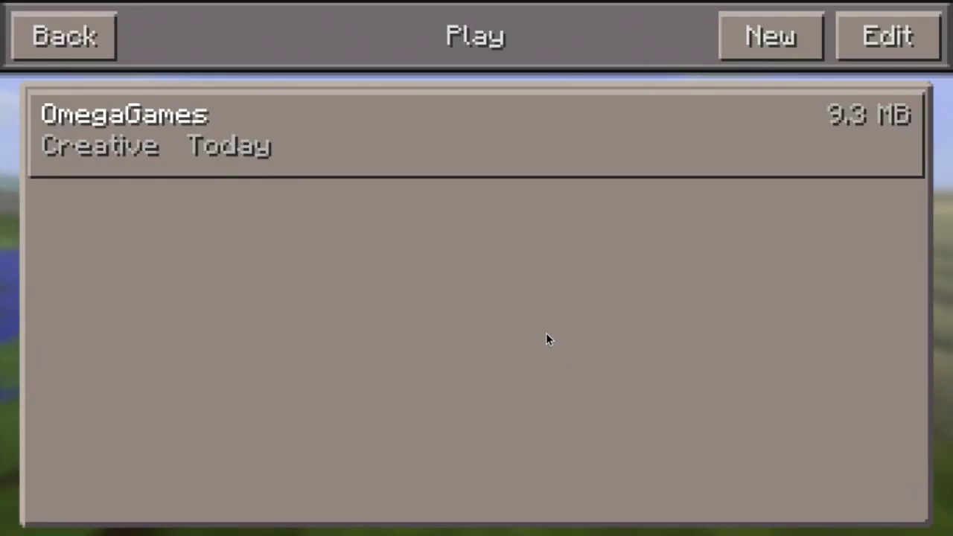
left_click(315, 130)
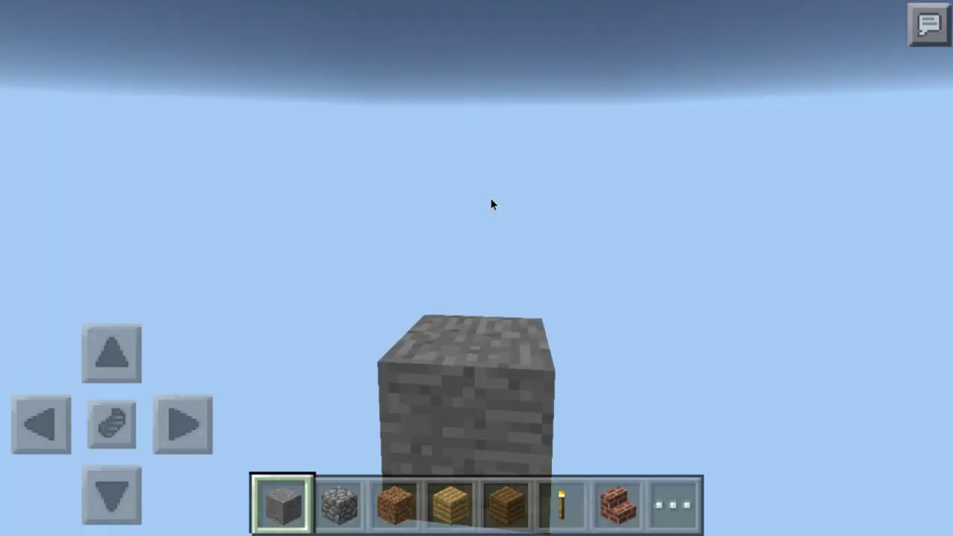
- Move and look around the OmegaGames world to check that the game runs, and pause it at the game menu
left_click_drag(491, 204, 573, 365)
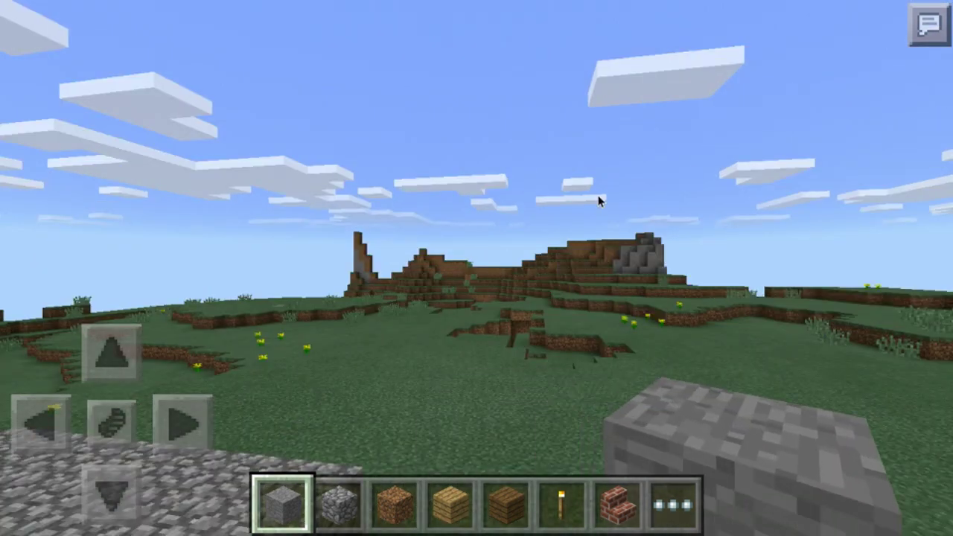
left_click_drag(127, 359, 126, 359)
left_click_drag(719, 211, 719, 215)
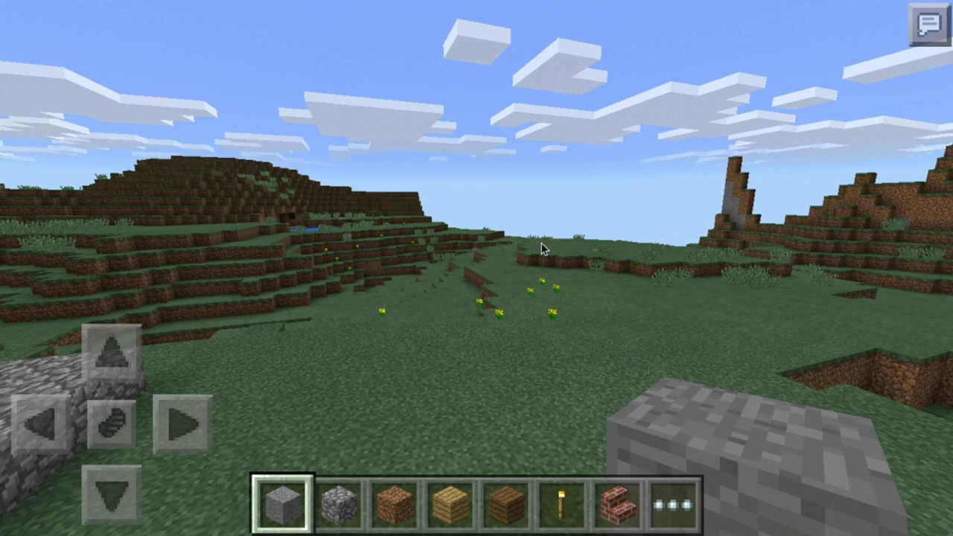
left_click_drag(112, 349, 181, 303)
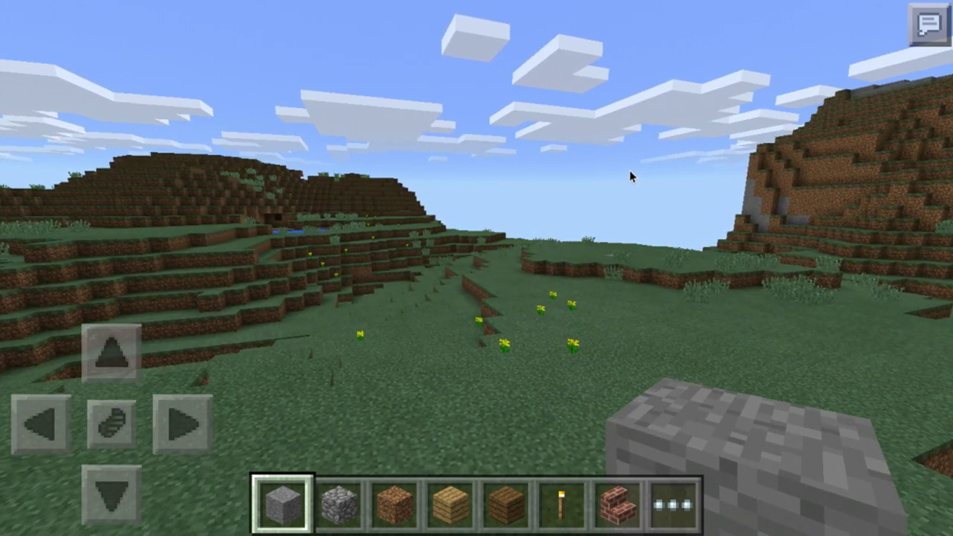
left_click_drag(630, 171, 436, 213)
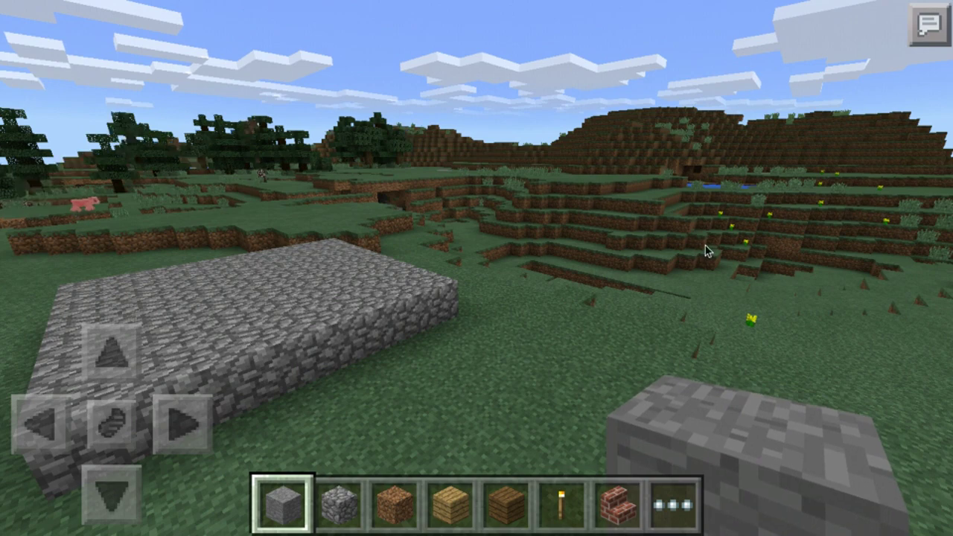
left_click_drag(705, 248, 357, 304)
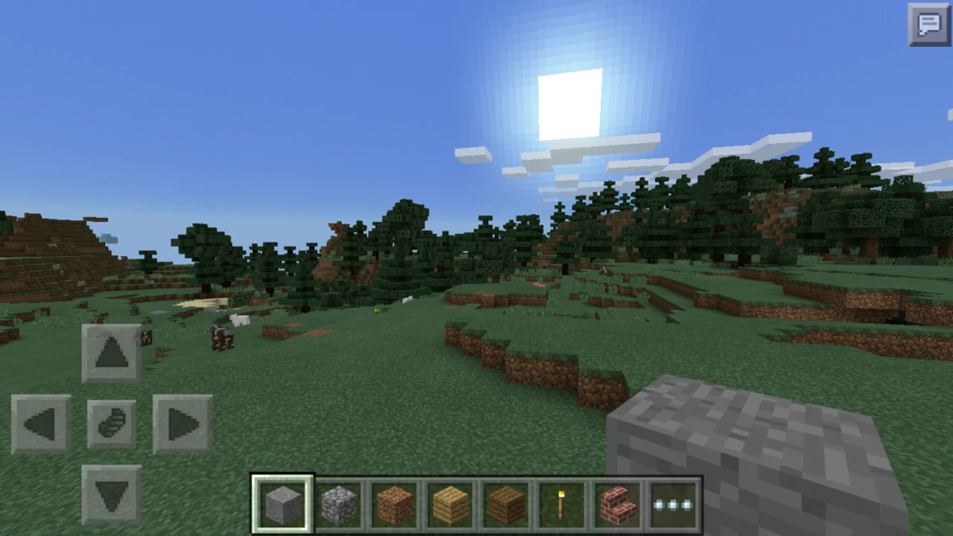
key("Escape")
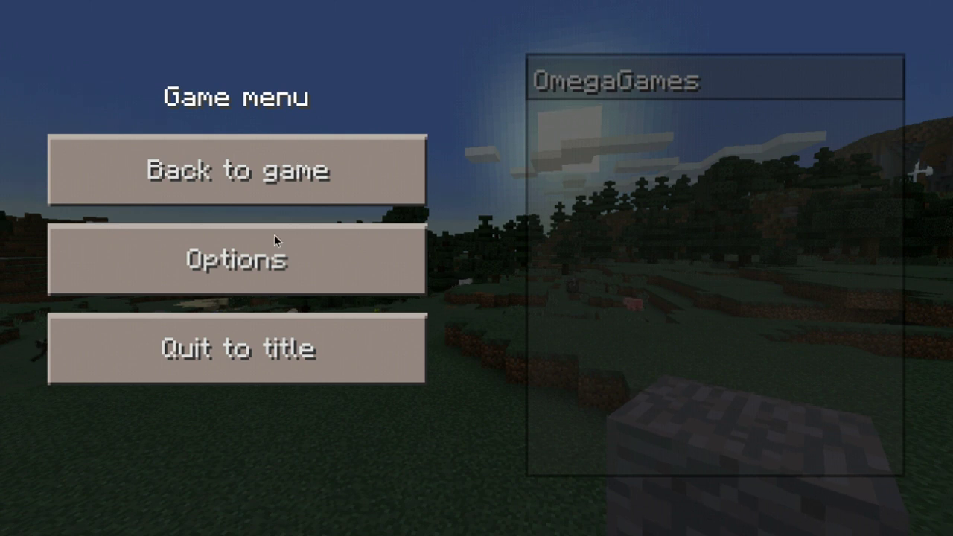
- Open the options from the game menu, and close the Minecraft - Pocket Edition app
left_click(286, 267)
left_click(83, 48)
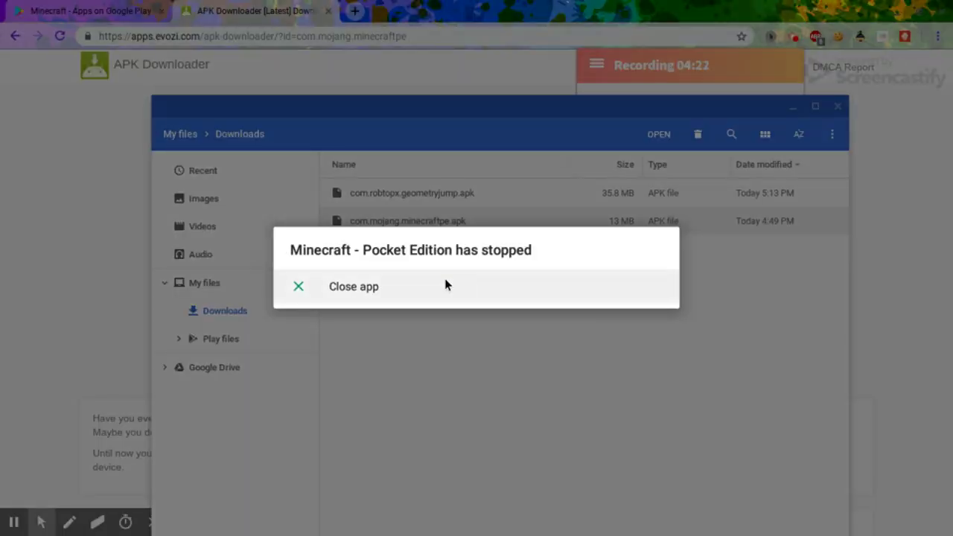
left_click(350, 288)
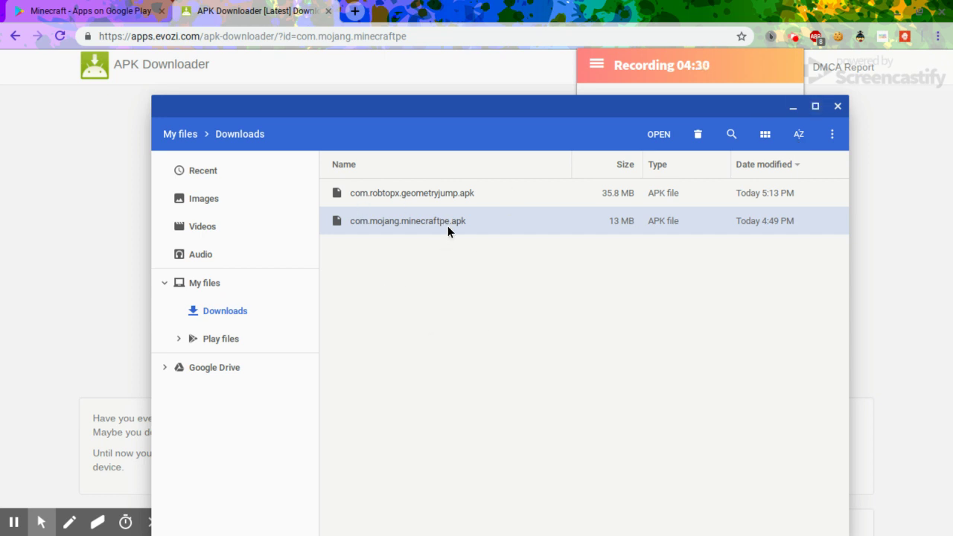
- Minimize the Files window to return to the APK Downloader page
left_click(817, 107)
left_click(918, 10)
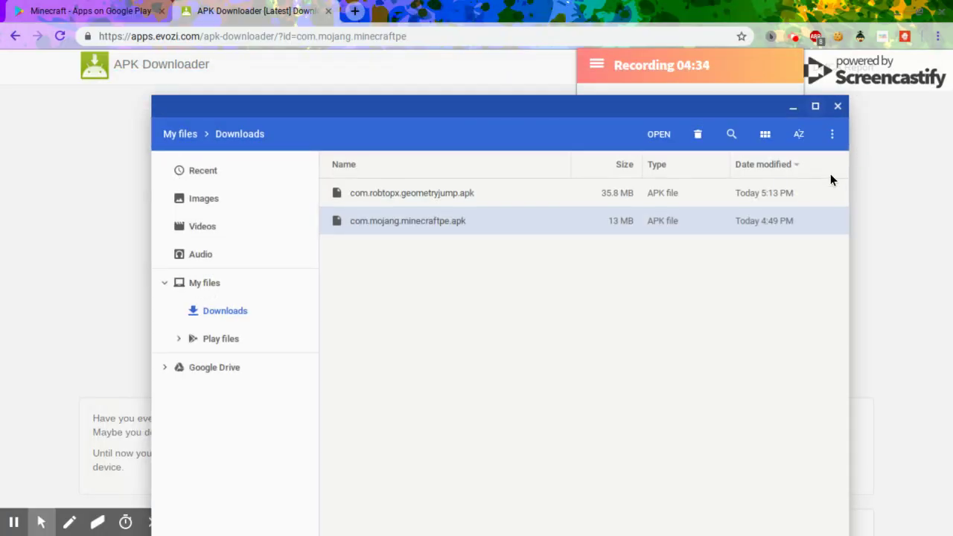
left_click(785, 108)
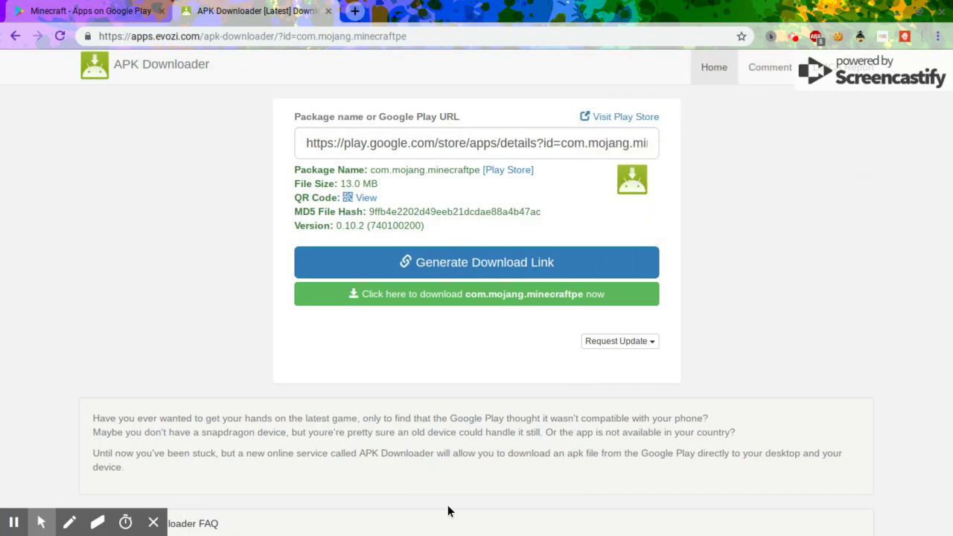
- Show the Uninstall option for Minecraft PE in the app launcher without choosing it, and return to the APK Downloader page
mouse_move(59, 531)
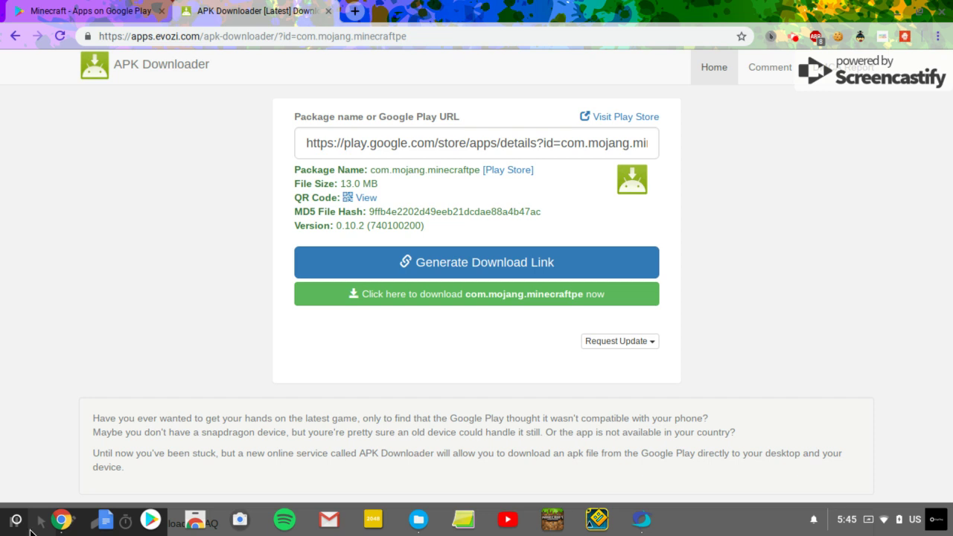
left_click(16, 519)
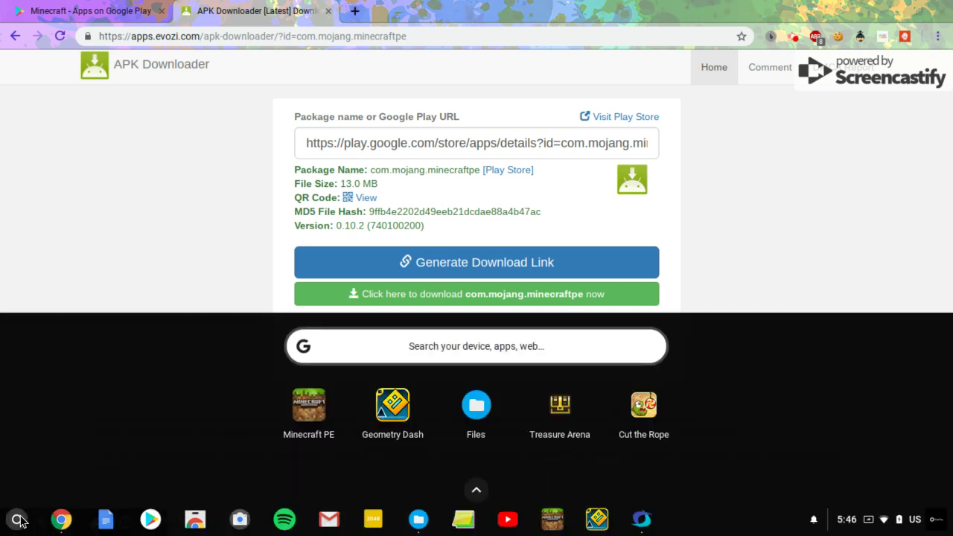
right_click(305, 416)
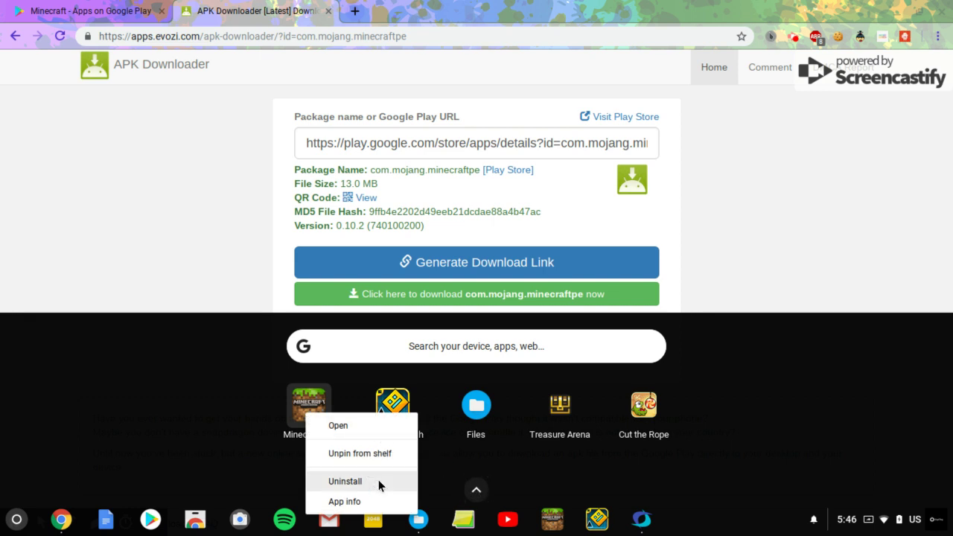
left_click(795, 433)
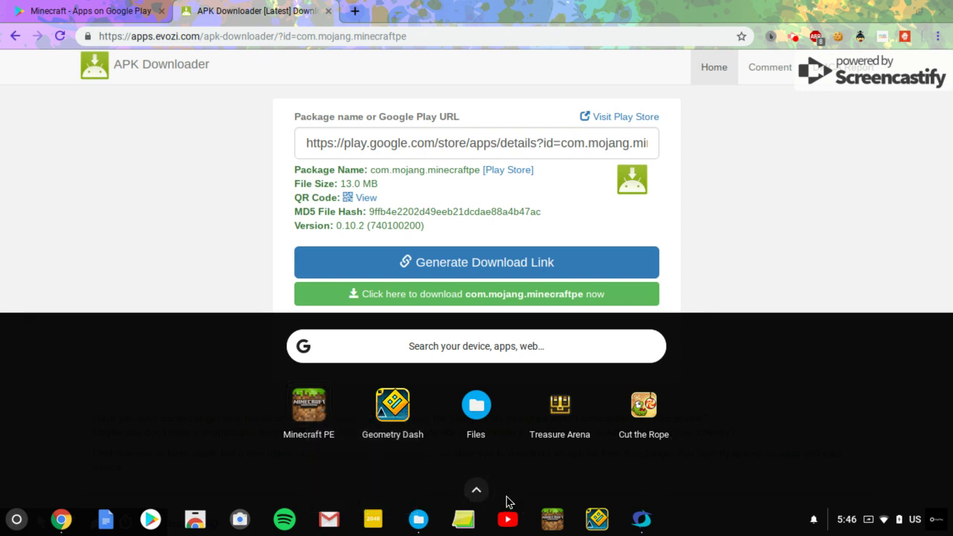
left_click(758, 215)
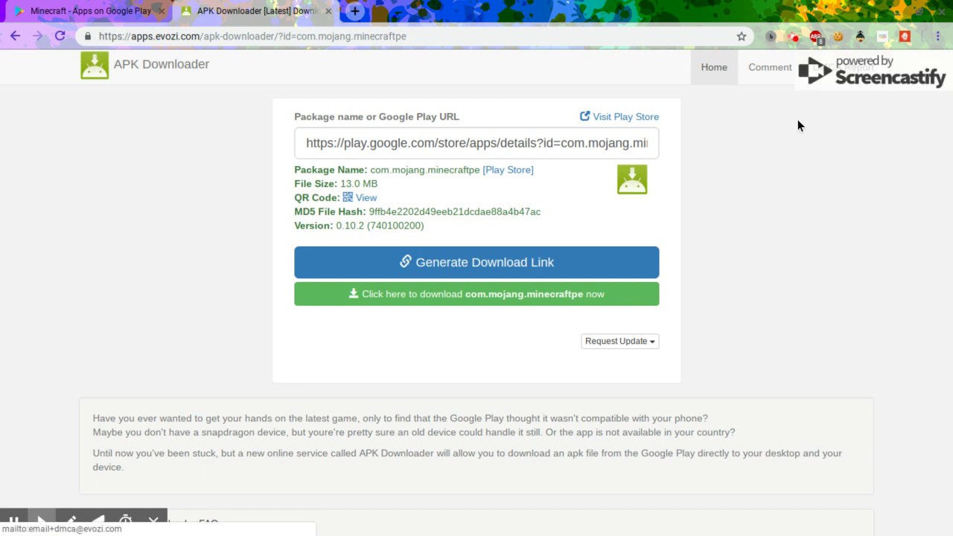
key("alt+shift+s")
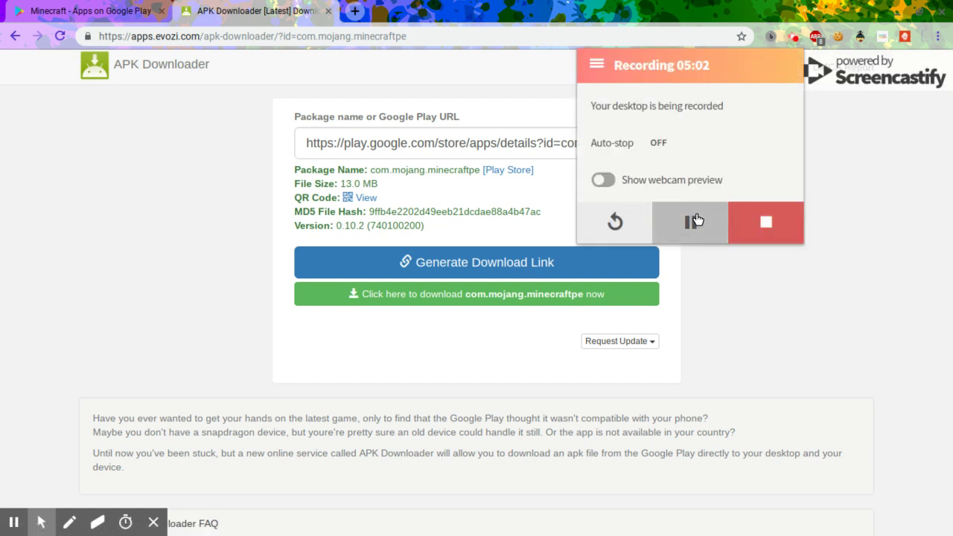